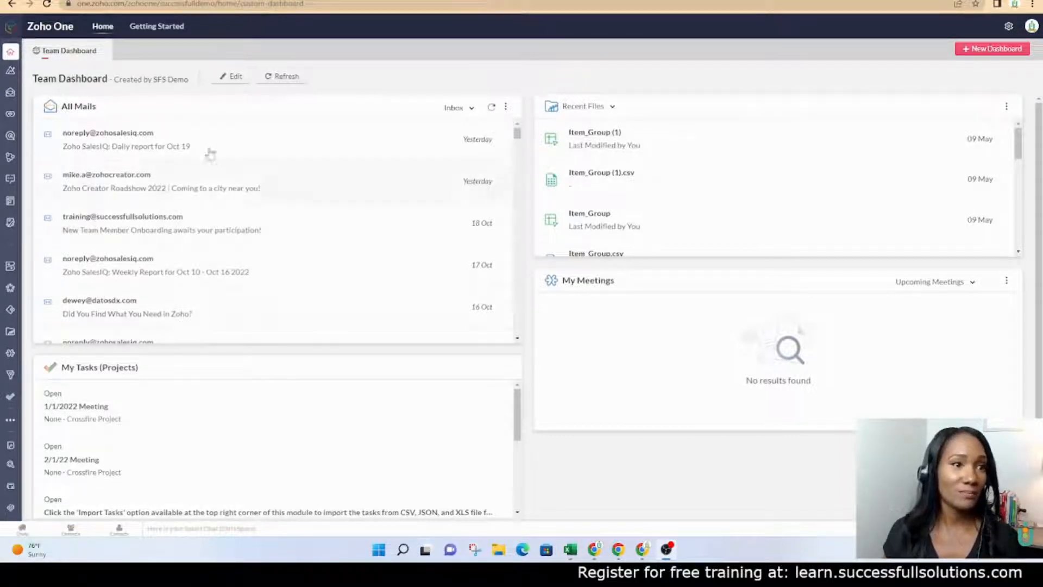
Launch Zoho Books from Zoho One's demo apps and show the Book Price List workbook in Excel
mouse_move(10, 422)
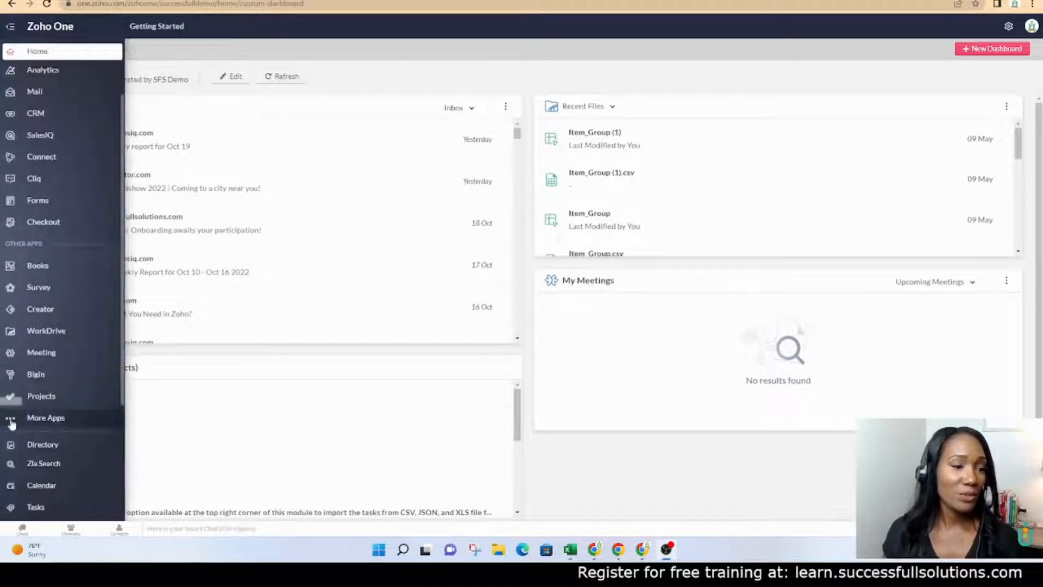
click(41, 427)
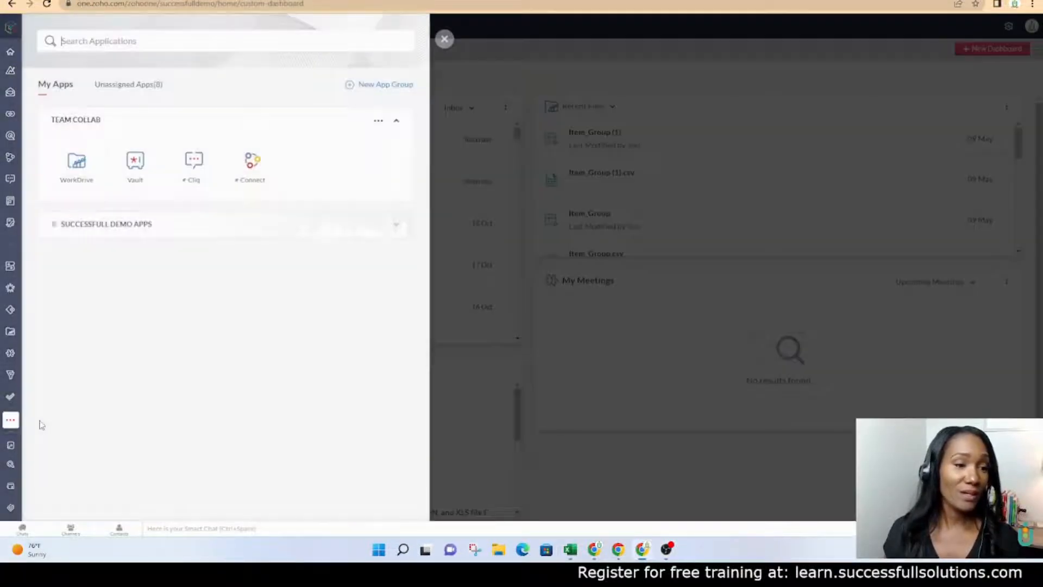
click(396, 225)
scroll(327, 363, down, 3)
scroll(328, 363, down, 2)
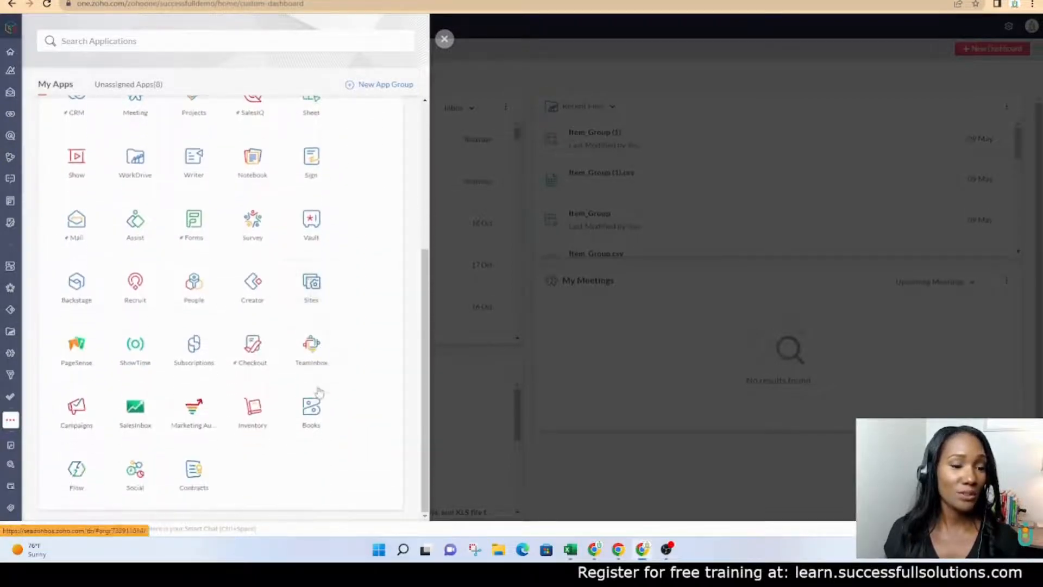
click(310, 403)
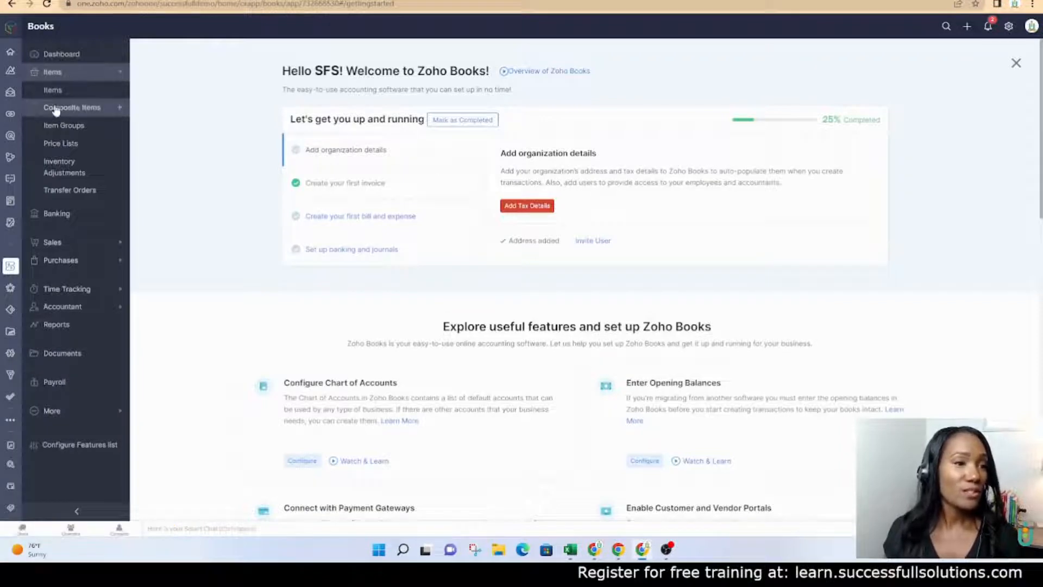
click(569, 550)
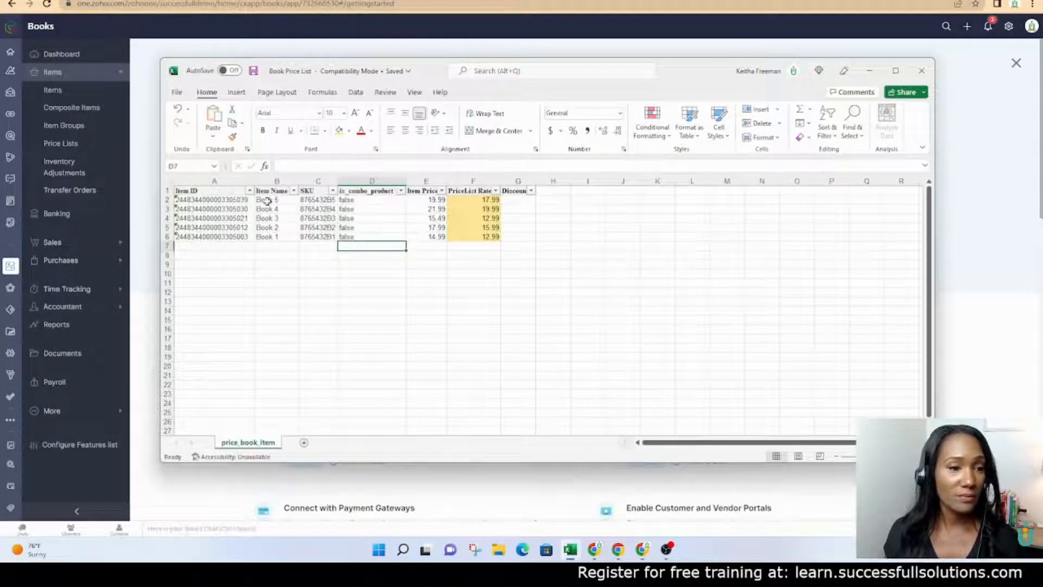
Review the Item Name, Item Price and PriceList Rate columns, then go to Zoho Books' Price Lists
drag(266, 200, 275, 237)
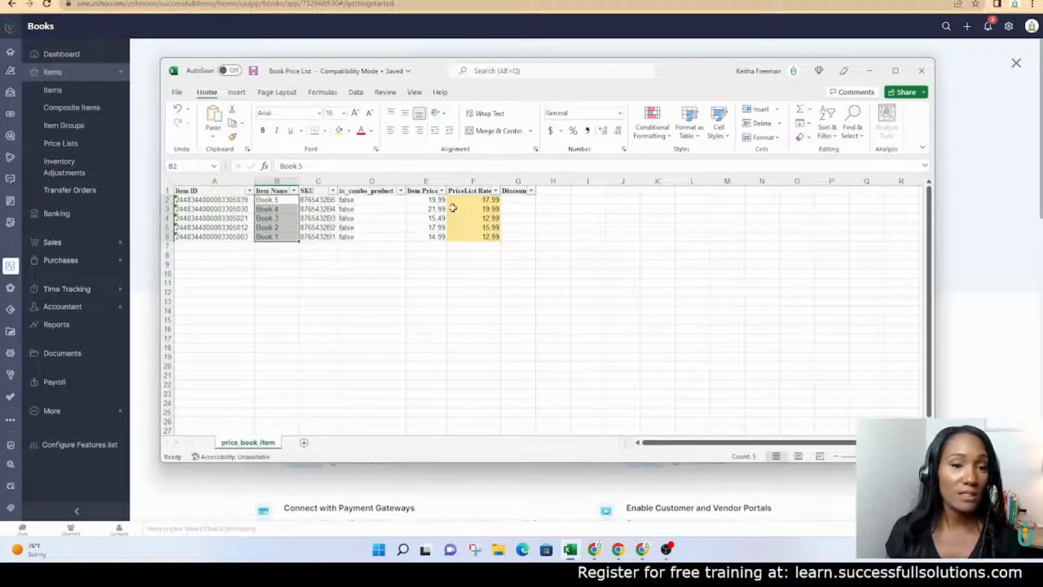
drag(424, 200, 422, 238)
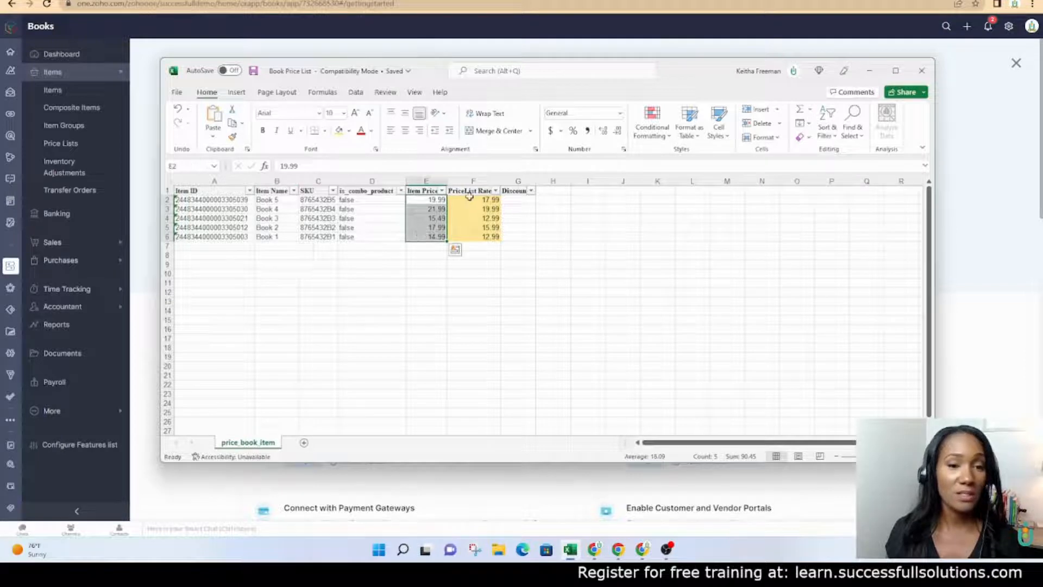
drag(469, 199, 470, 238)
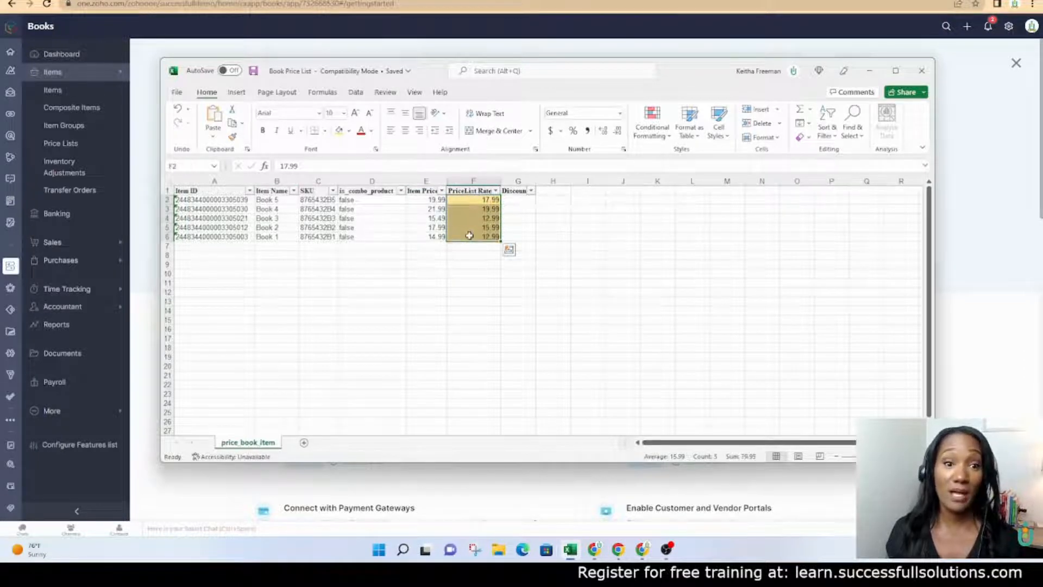
click(869, 70)
click(61, 144)
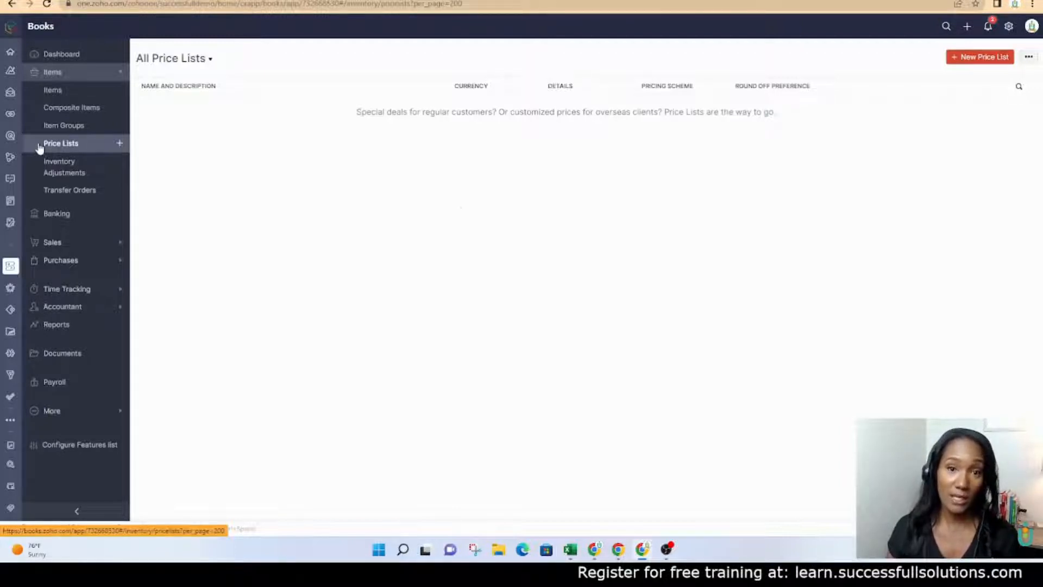
Create a new Sales price list named 'Book Price List' using Individual Items rates
click(985, 57)
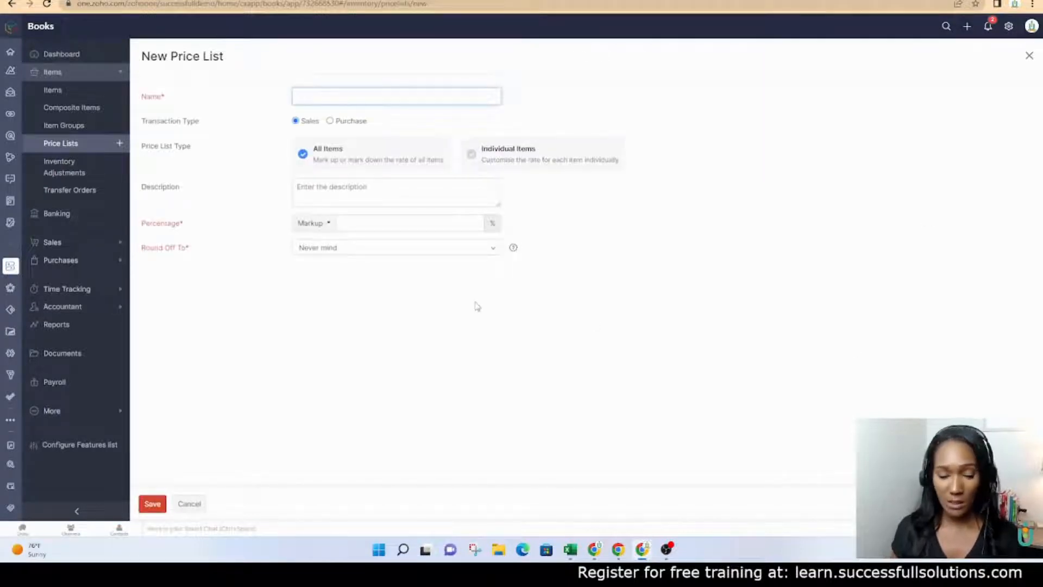
text(Book Pri)
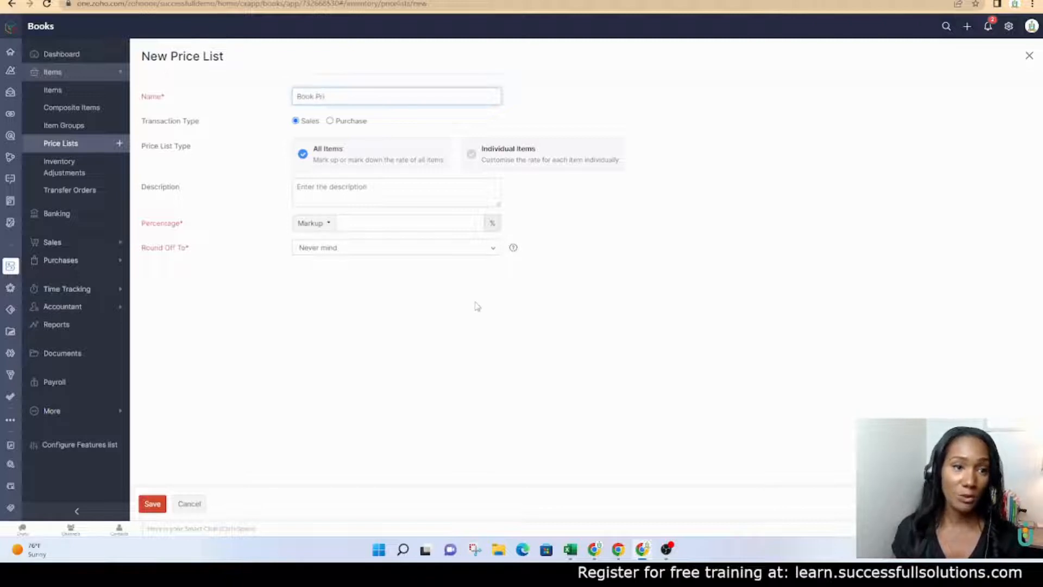
text(ce List)
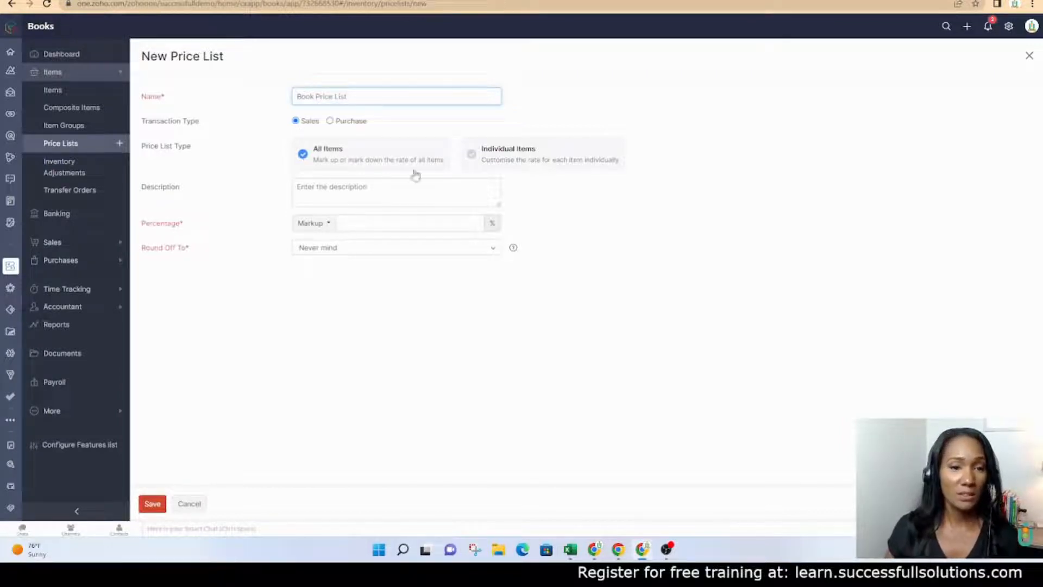
click(472, 155)
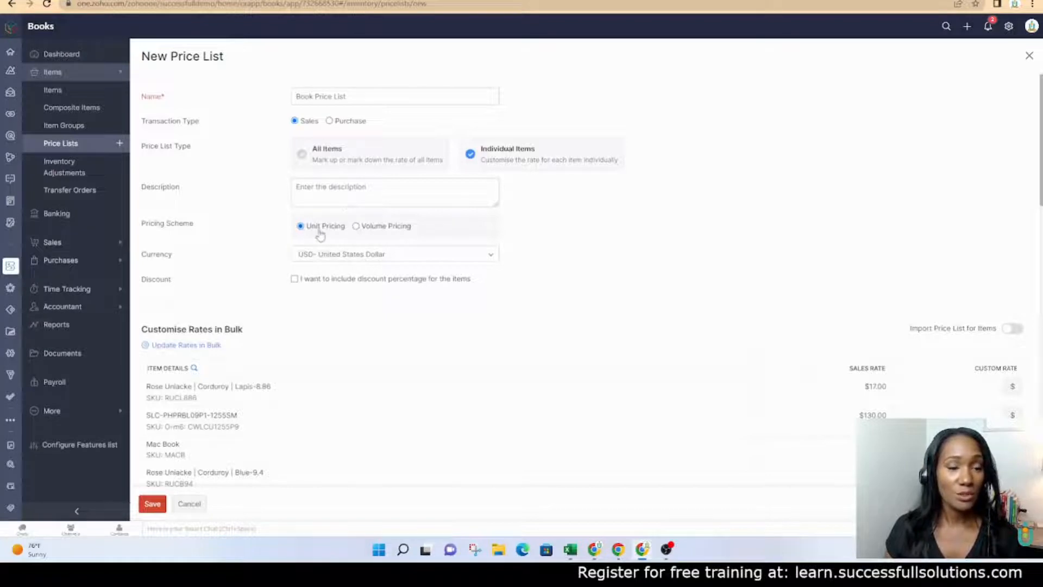
Turn on Import Price List for Items and view the XLS export/import instructions
click(1015, 329)
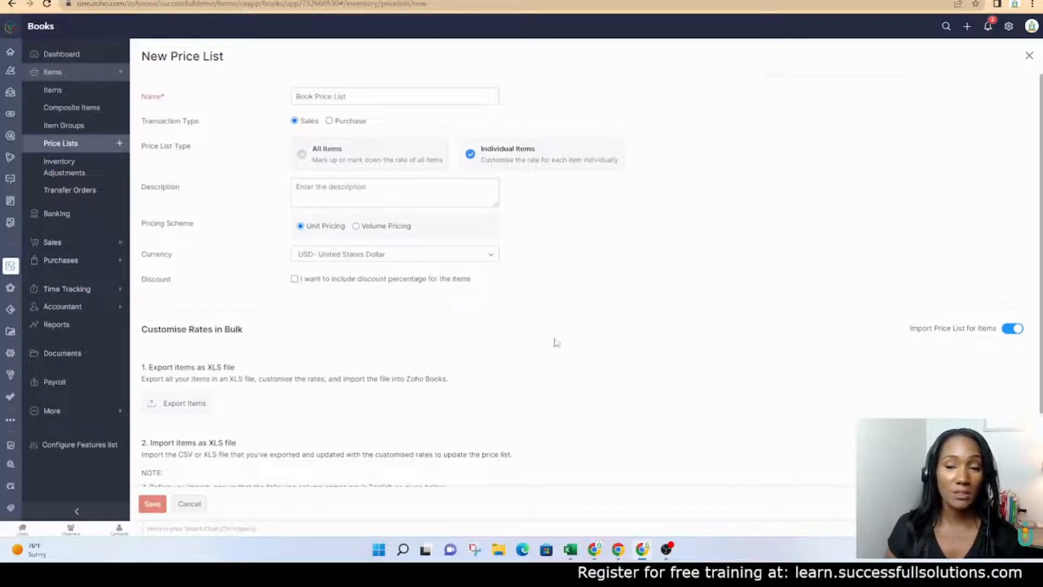
scroll(596, 327, down, 2)
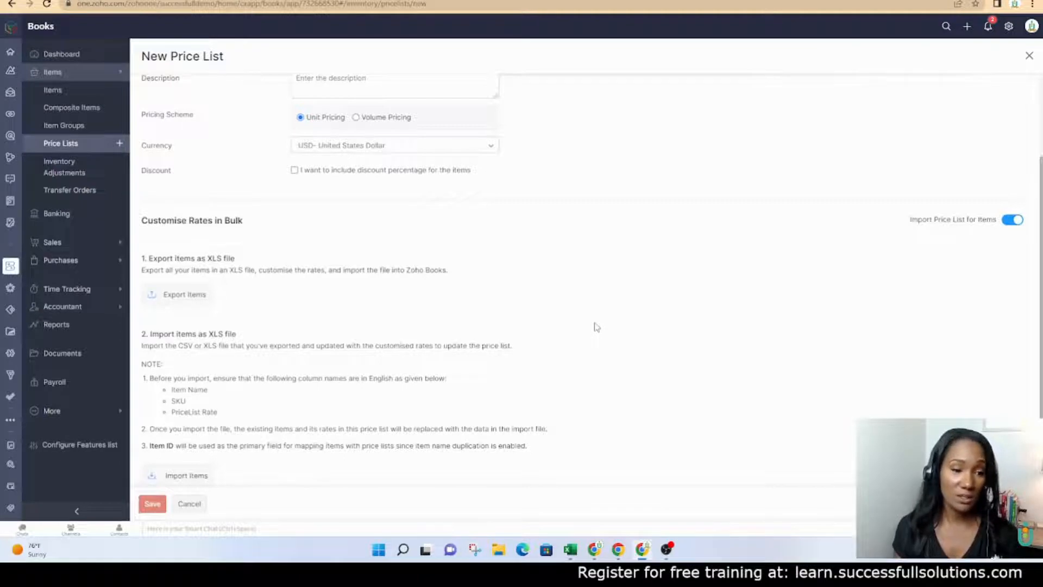
scroll(556, 349, down, 1)
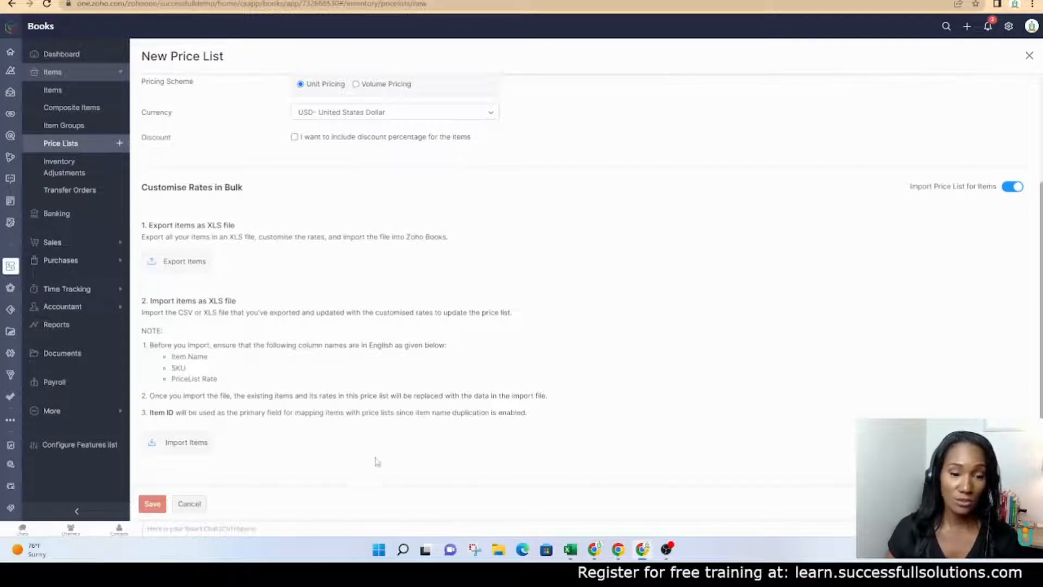
Close the Excel workbook and attach Book Price List.xls from Downloads as the rate import file
click(570, 549)
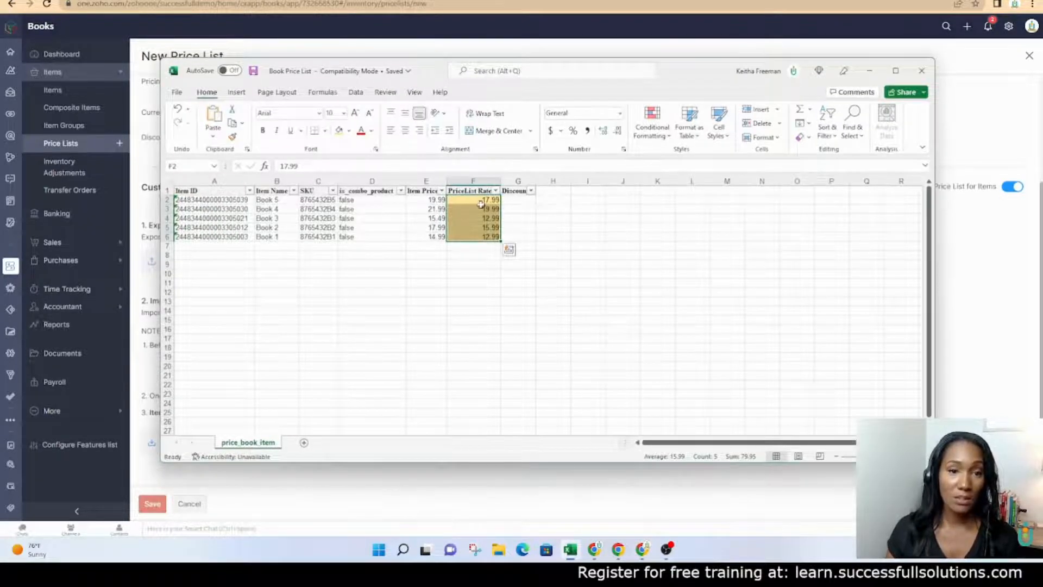
click(867, 70)
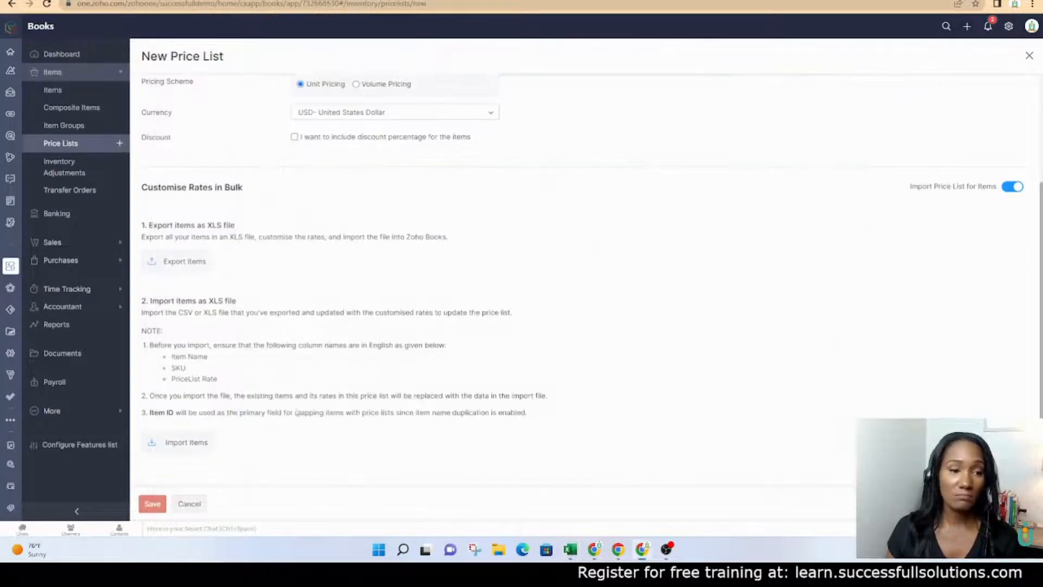
click(169, 445)
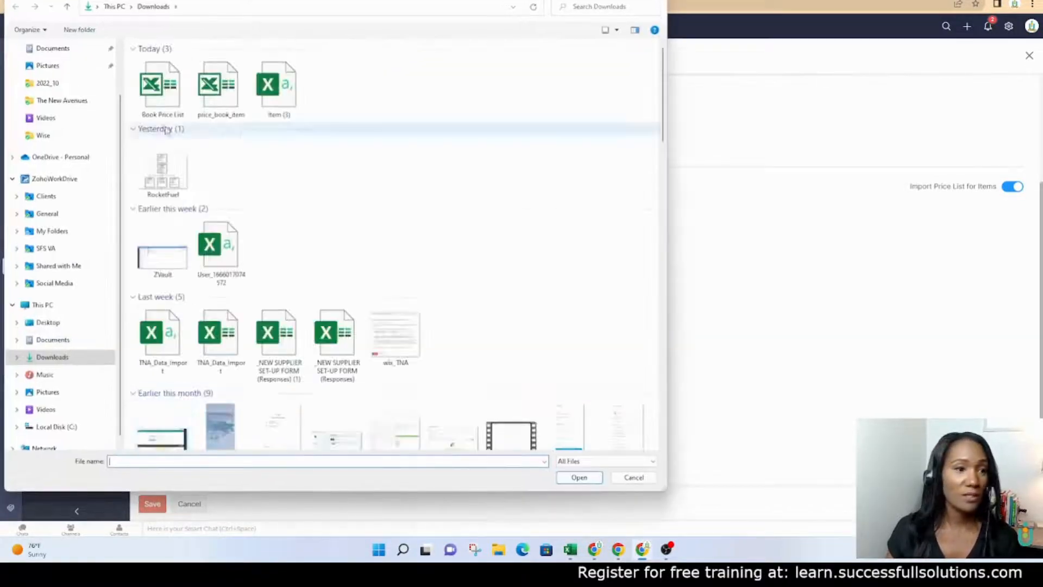
double_click(159, 87)
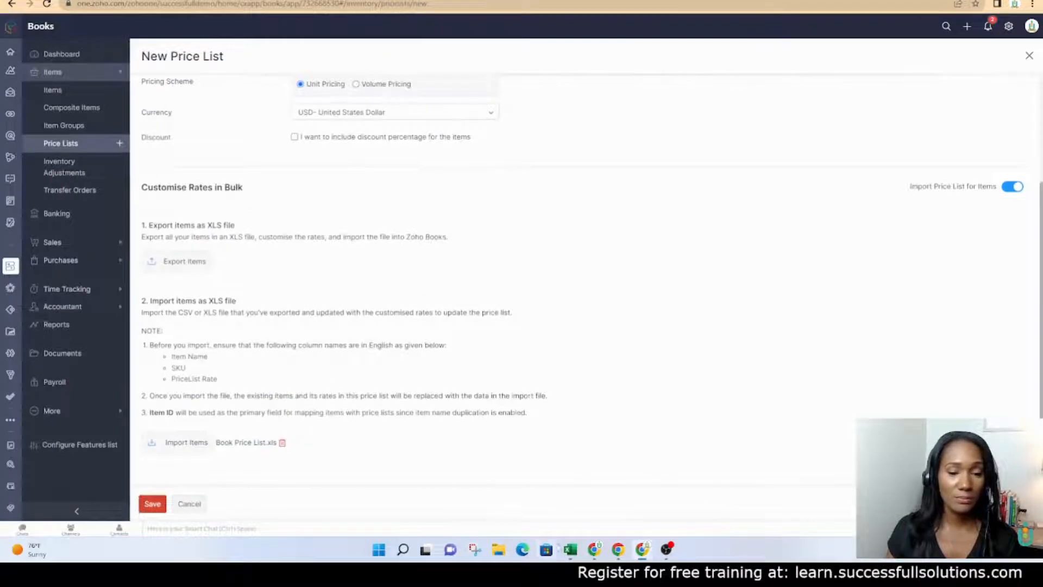
mouse_move(571, 553)
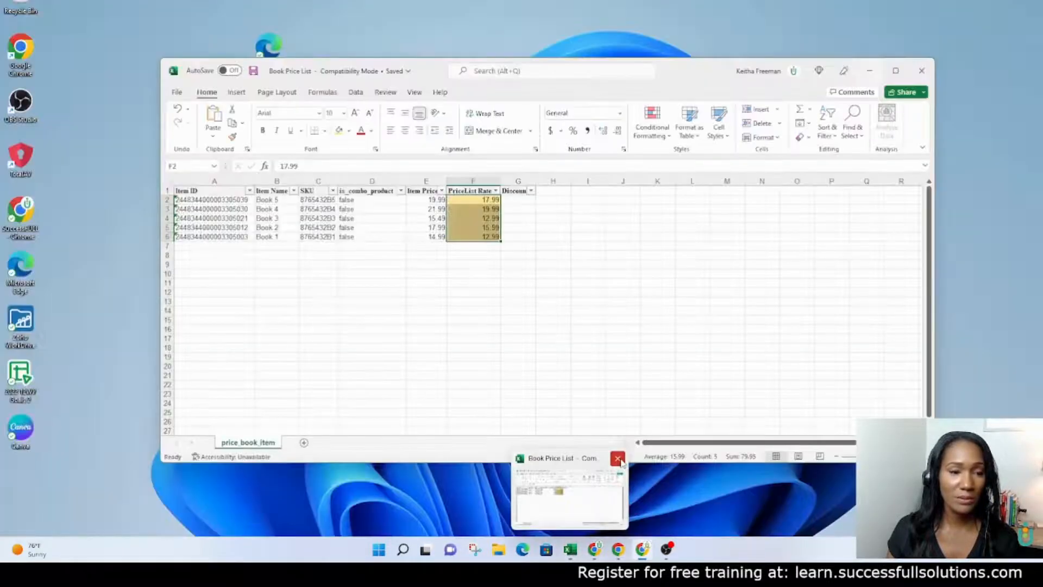
click(621, 459)
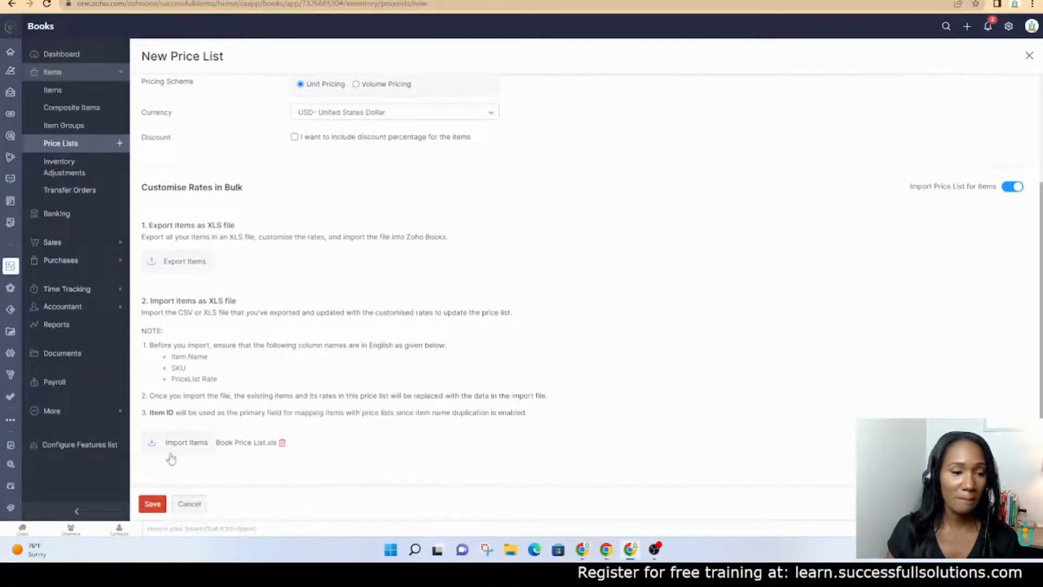
click(185, 441)
double_click(160, 87)
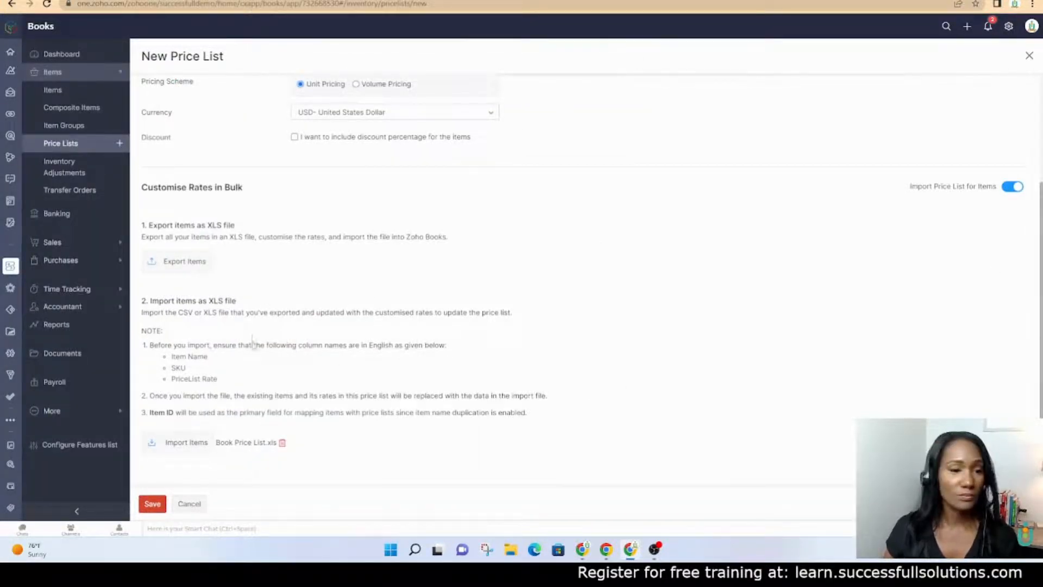
scroll(211, 211, up, 3)
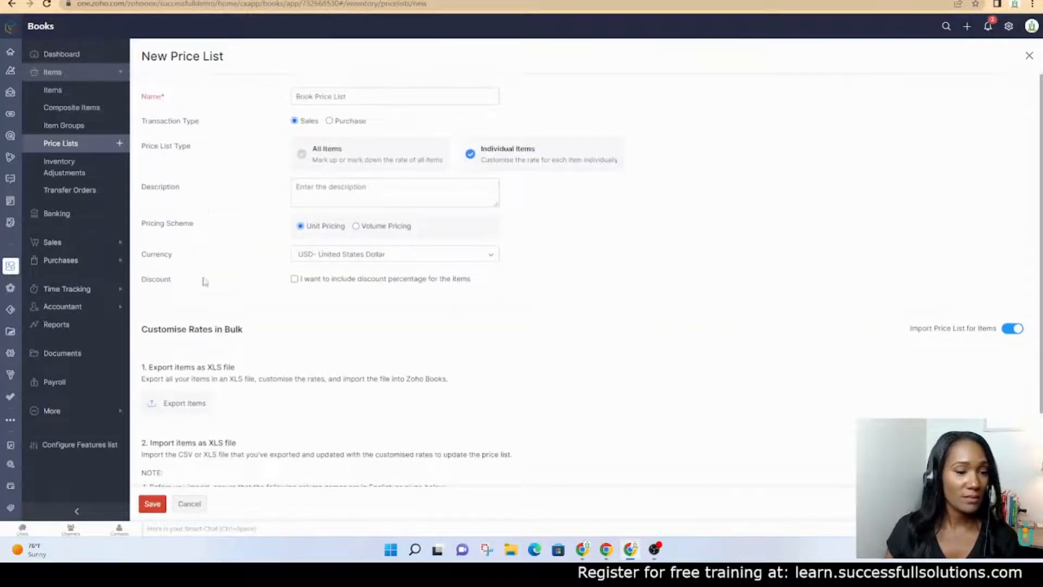
Save Book Price List, then open the first customer's overview under Sales > Customers
scroll(202, 282, down, 3)
click(153, 503)
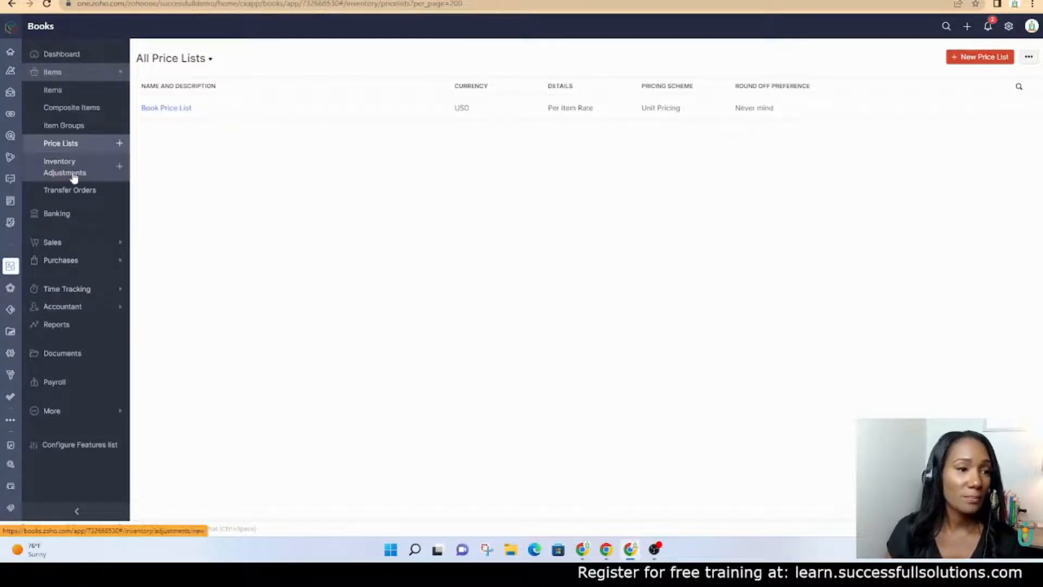
click(48, 242)
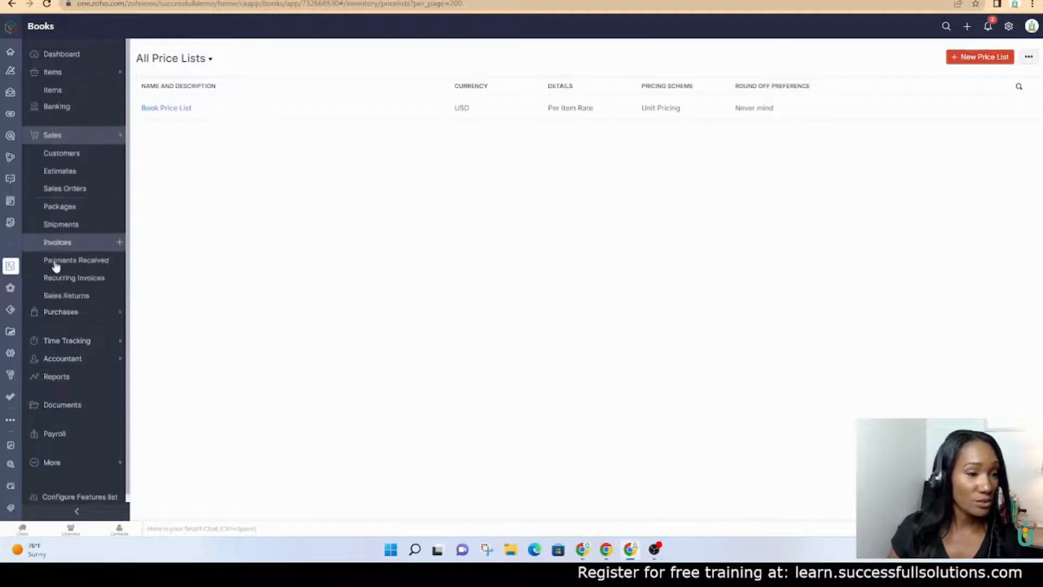
click(62, 138)
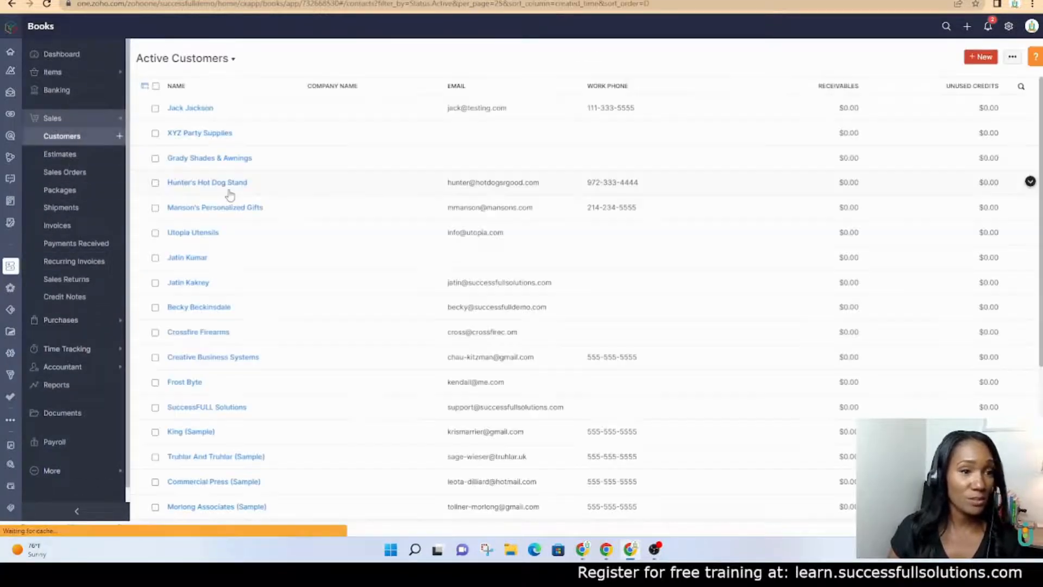
click(201, 108)
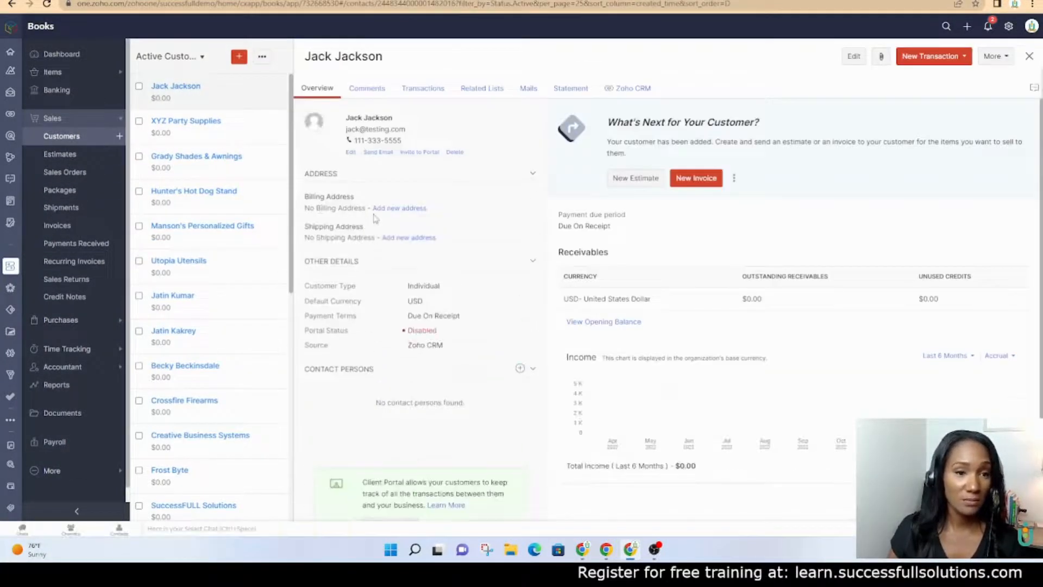
Set the customer's Price List to Book Price List and save, then recheck it and cancel editing
click(853, 56)
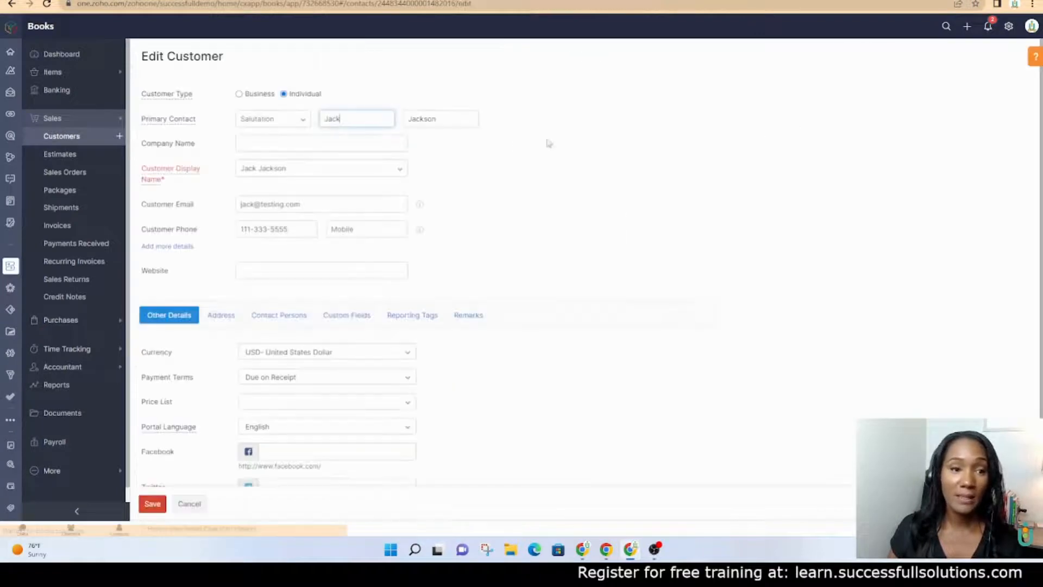
click(277, 401)
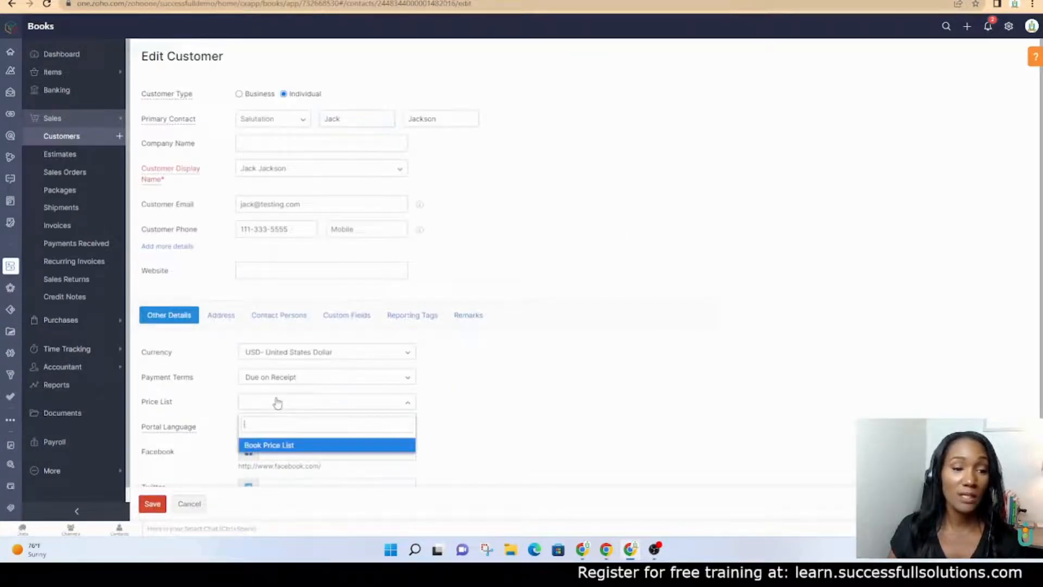
click(276, 443)
scroll(519, 362, down, 2)
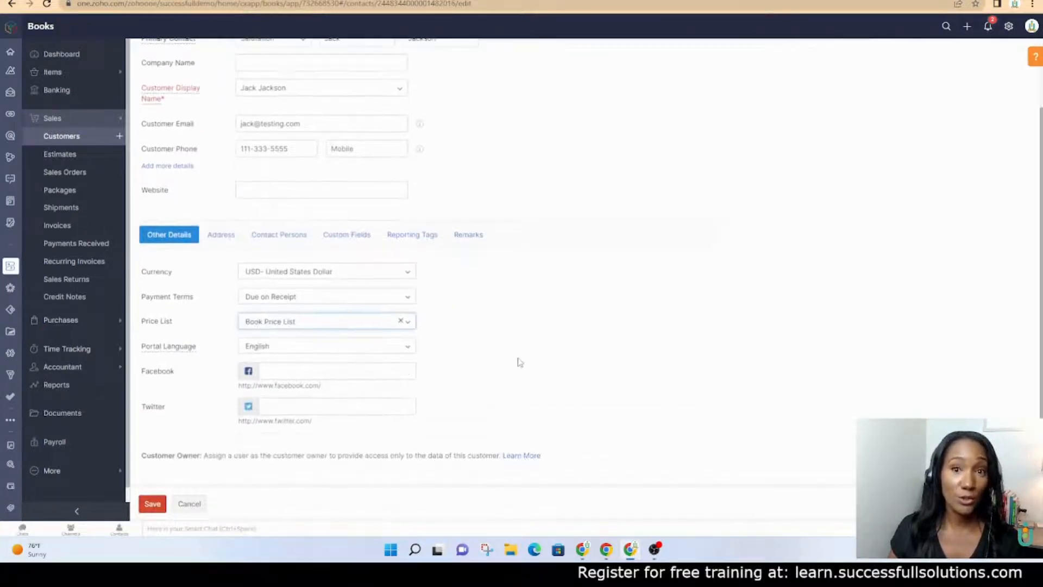
click(152, 503)
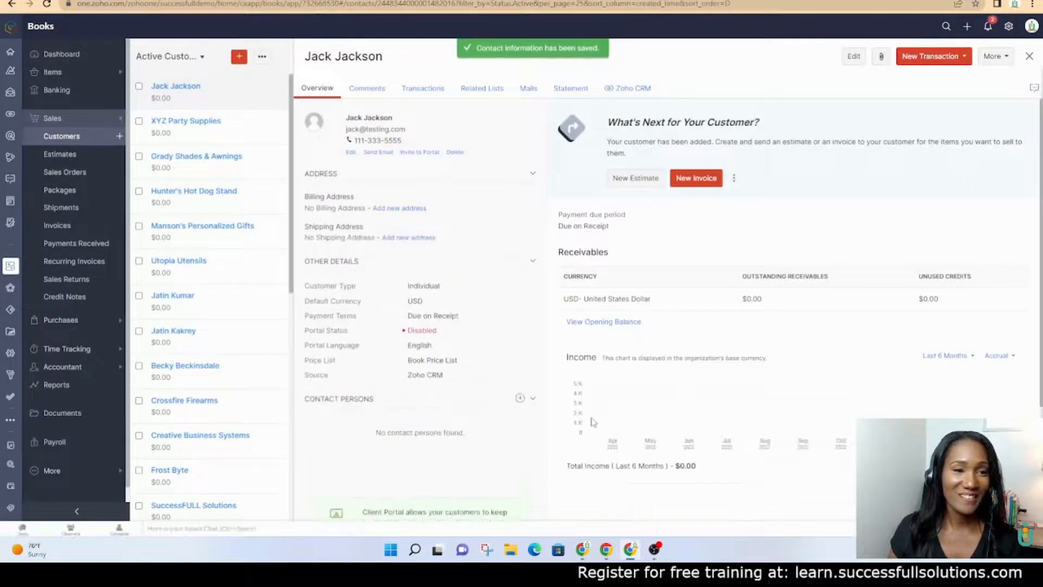
click(847, 63)
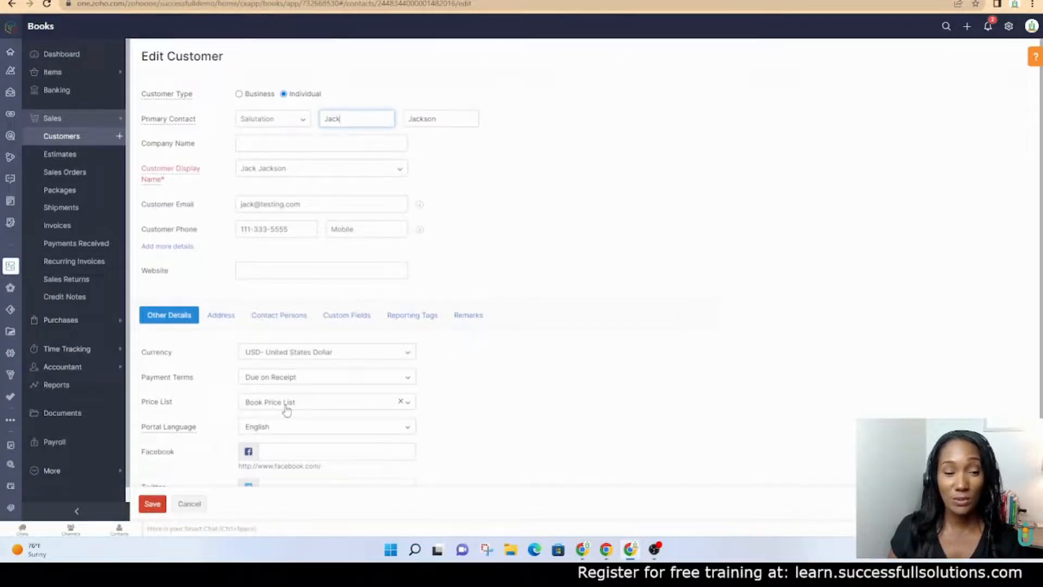
click(287, 410)
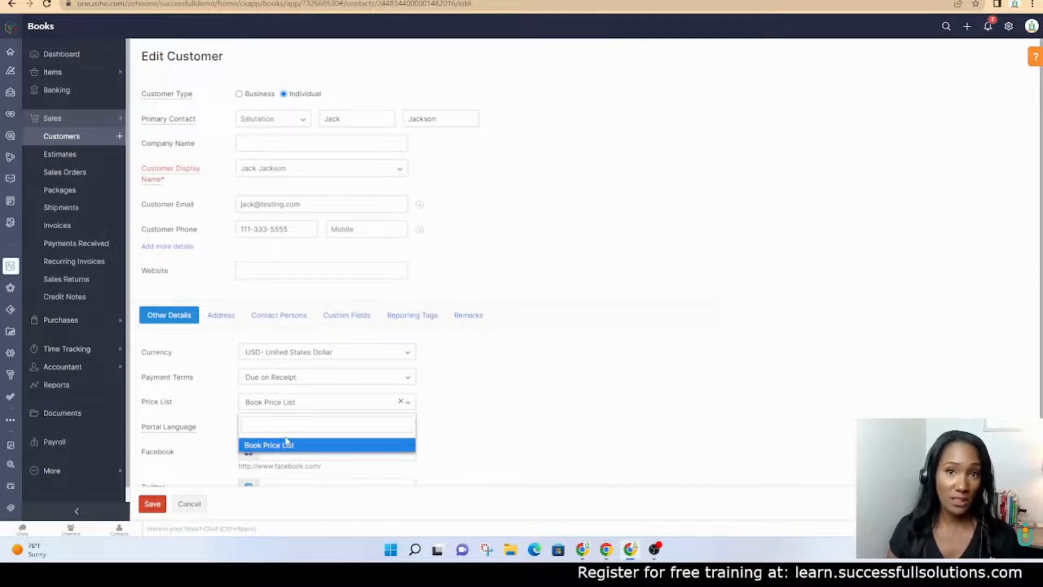
click(190, 504)
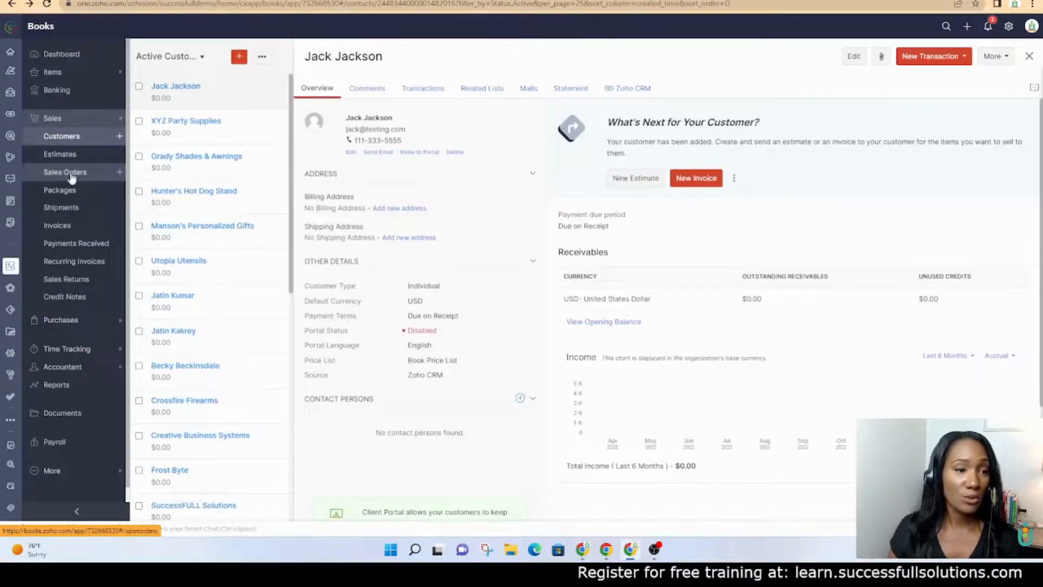
Start a new sales order for the customer with Book Price List, after briefly trying Commercial Press (Sample)
click(118, 174)
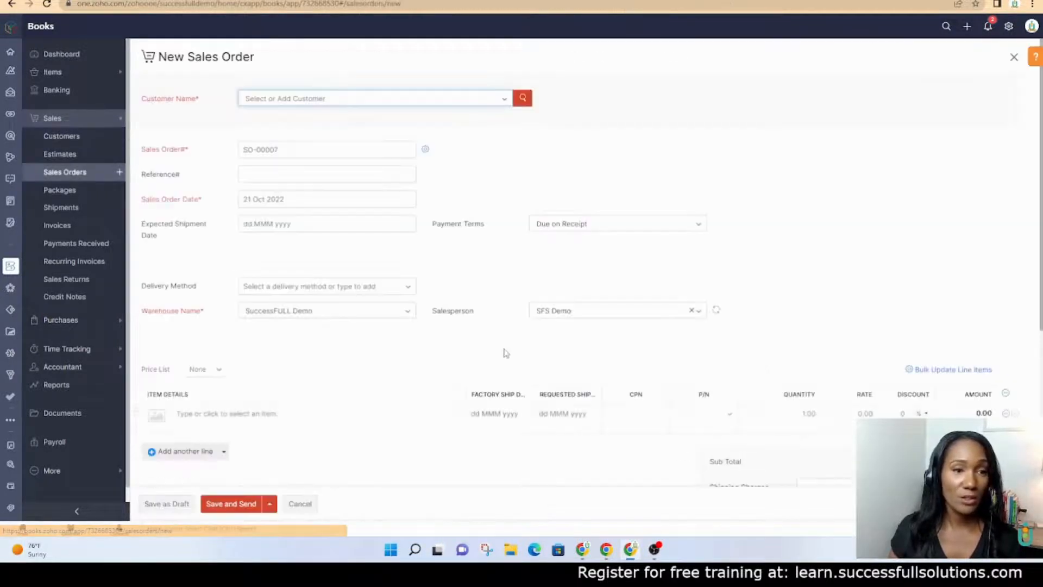
click(361, 104)
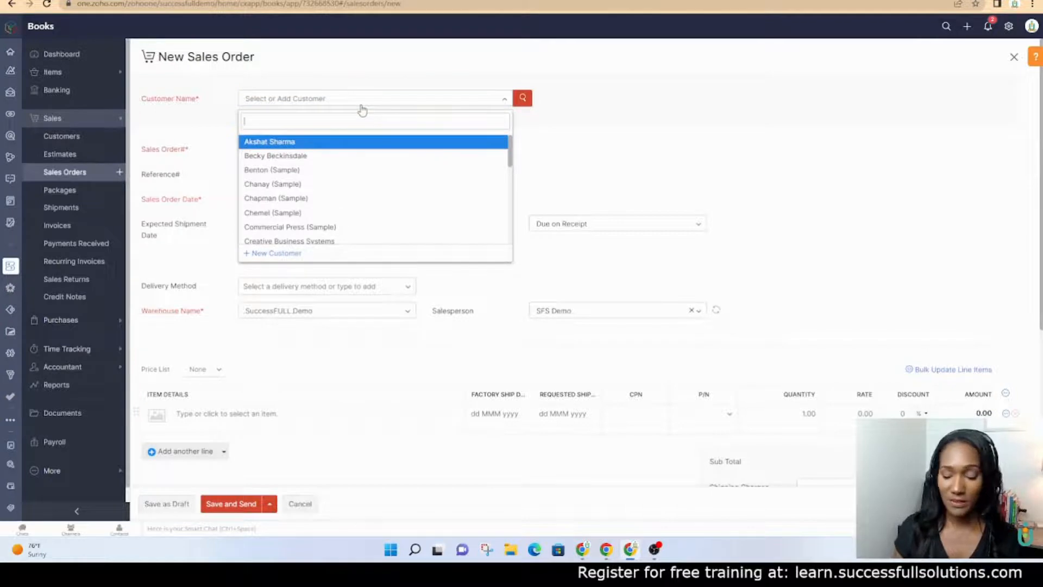
text(Ja)
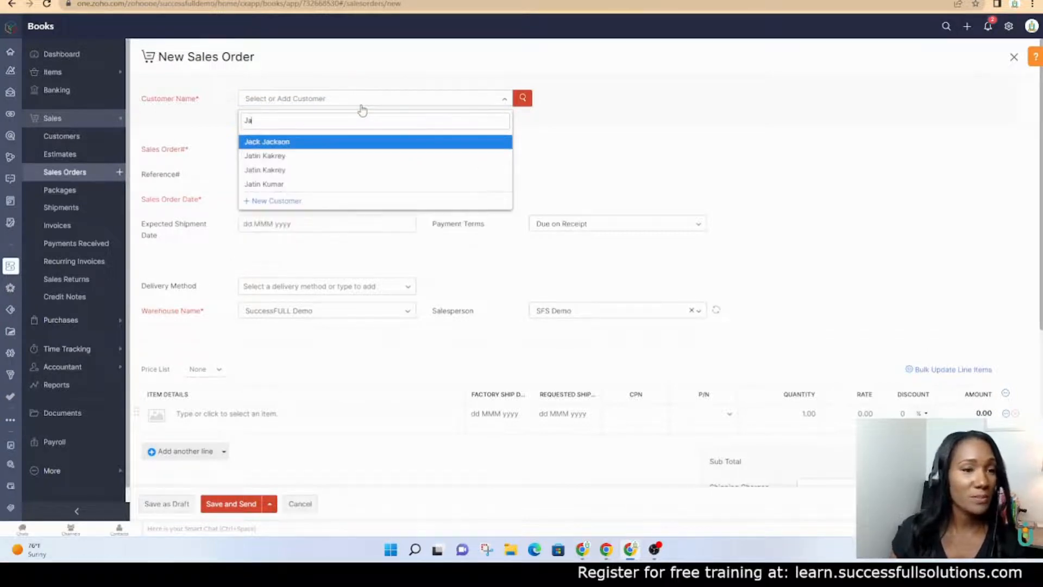
click(343, 143)
scroll(415, 309, down, 1)
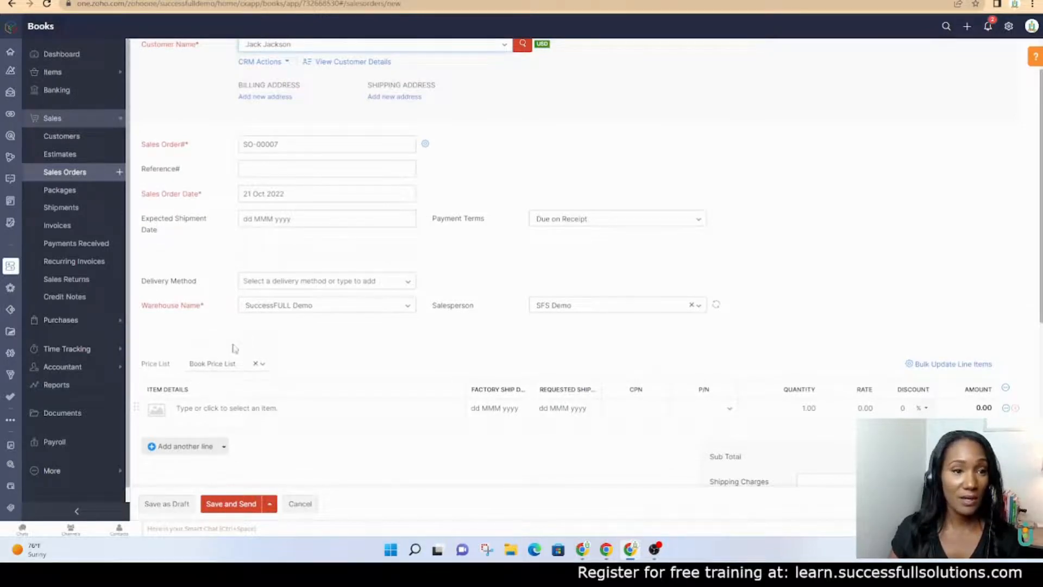
scroll(235, 348, up, 1)
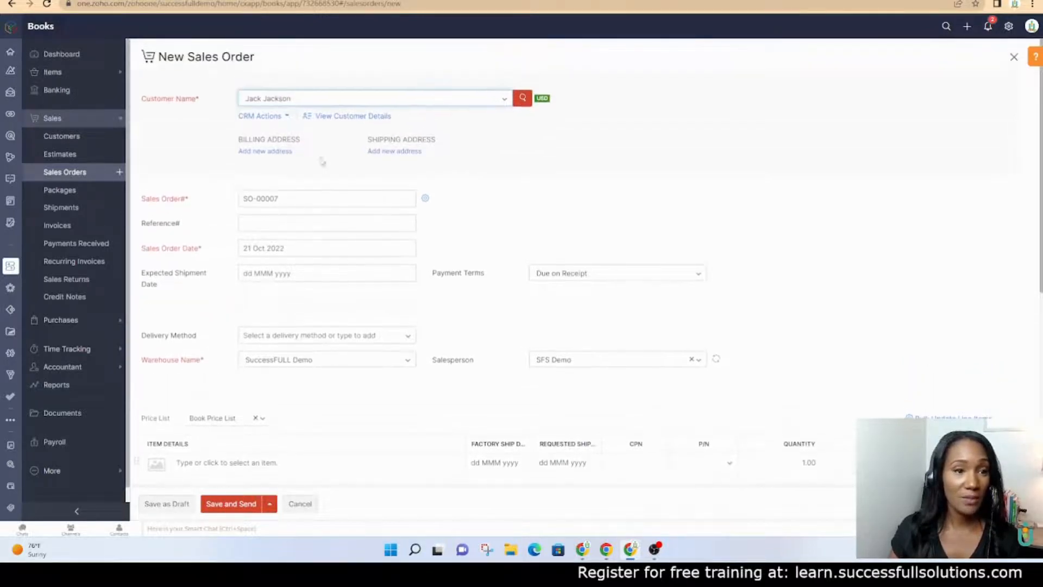
click(500, 99)
click(332, 139)
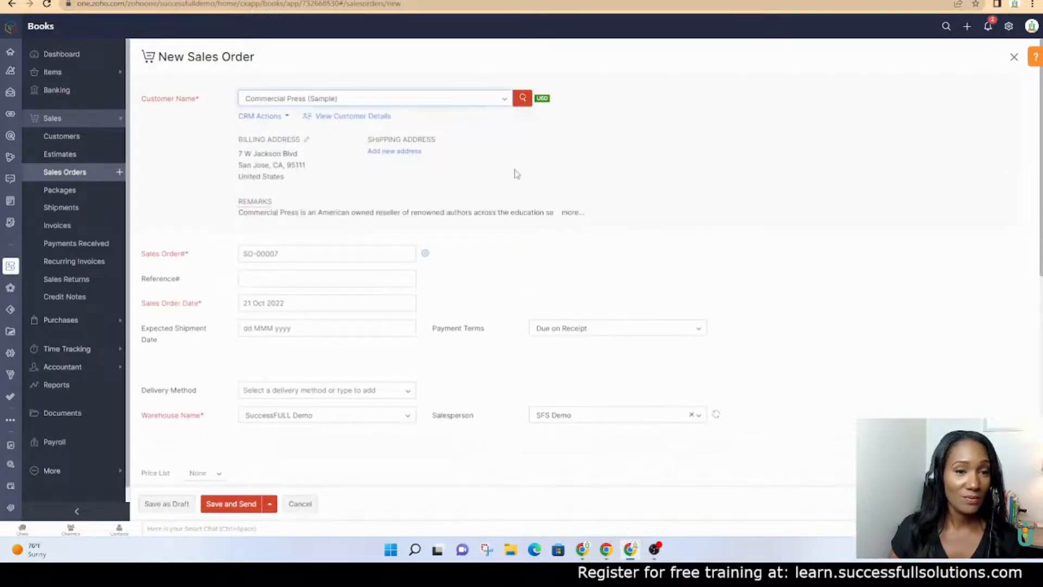
scroll(435, 257, down, 1)
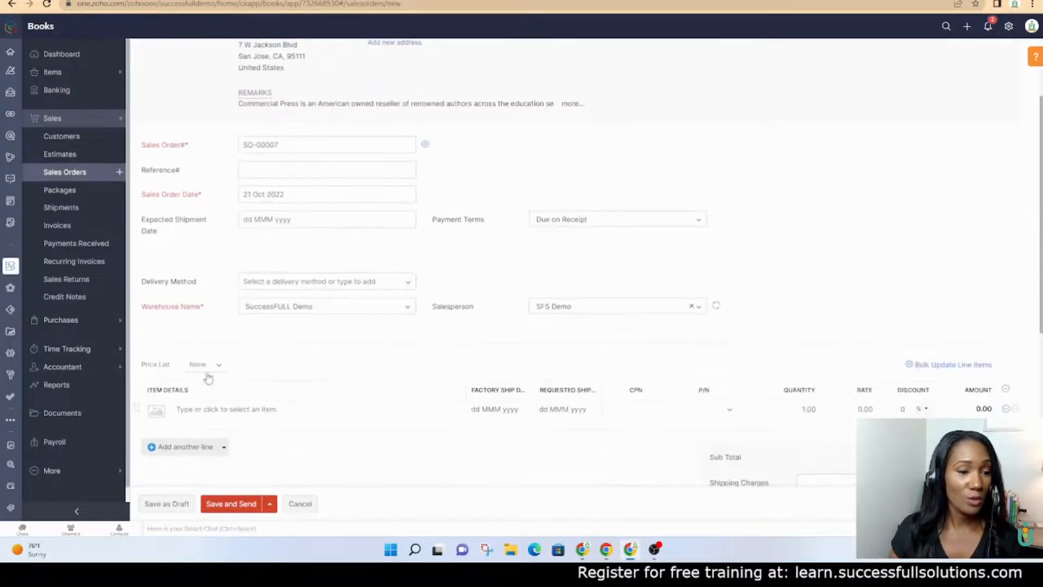
scroll(337, 166, up, 2)
click(333, 101)
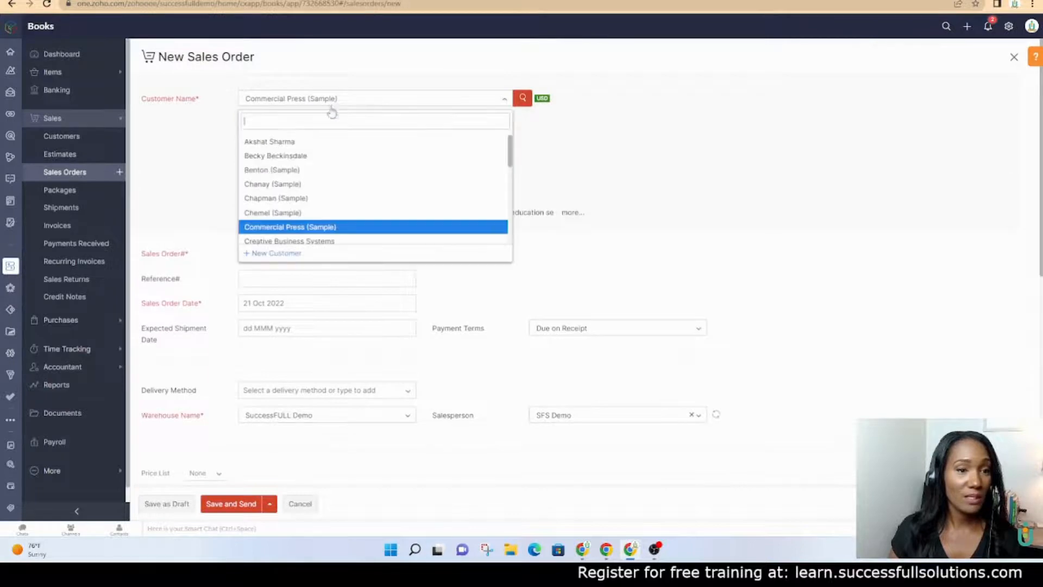
text(ja)
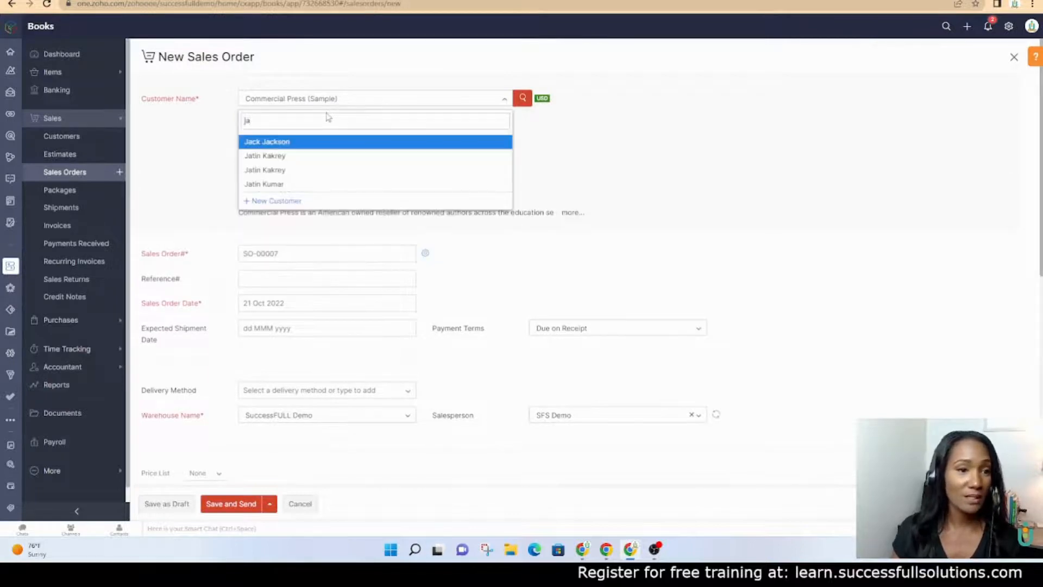
click(321, 140)
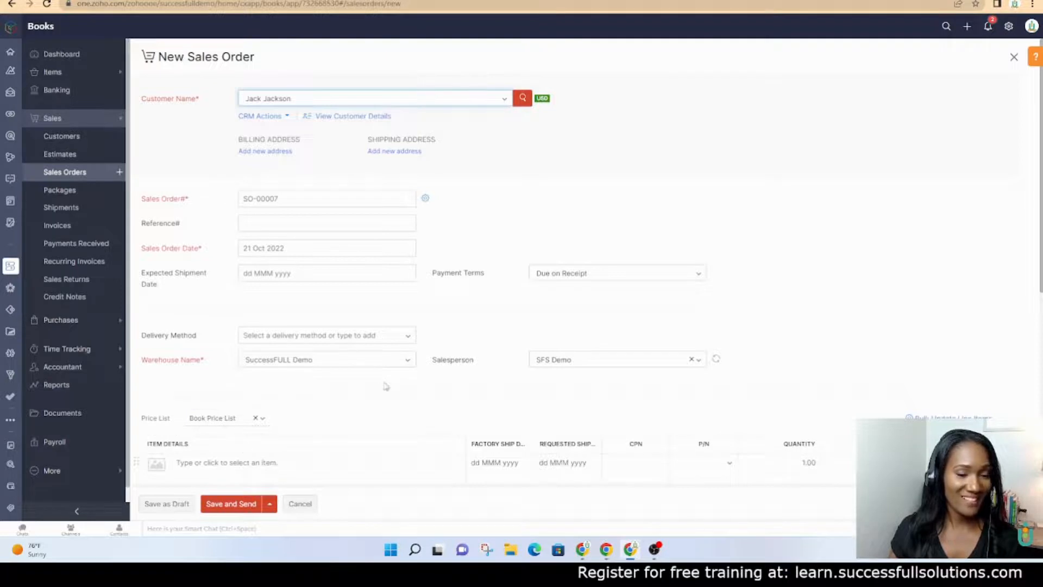
scroll(386, 386, down, 2)
Add Book 1 to the order and confirm its 12.99 rate
click(334, 404)
text(Book)
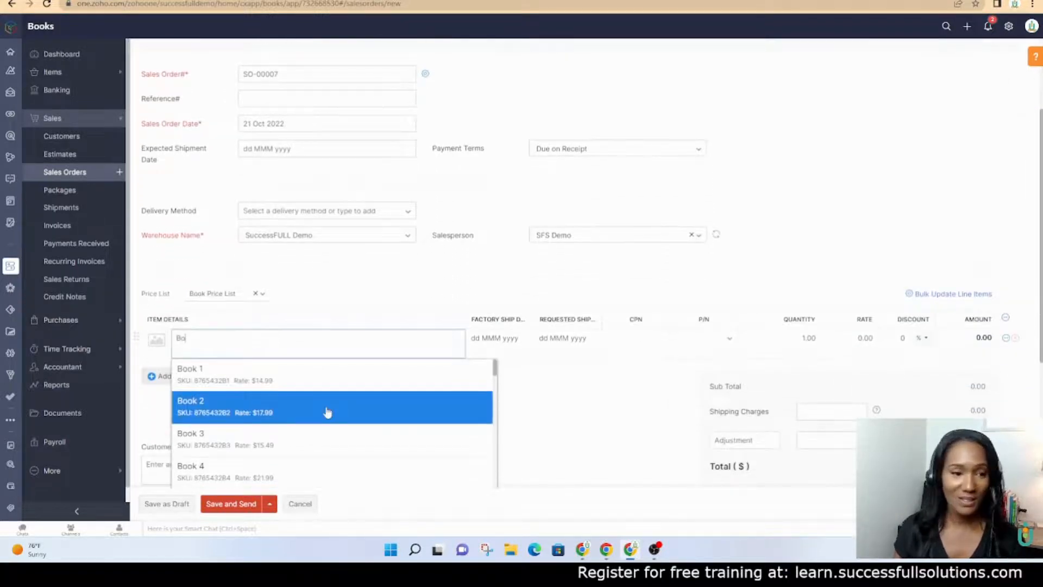
click(311, 383)
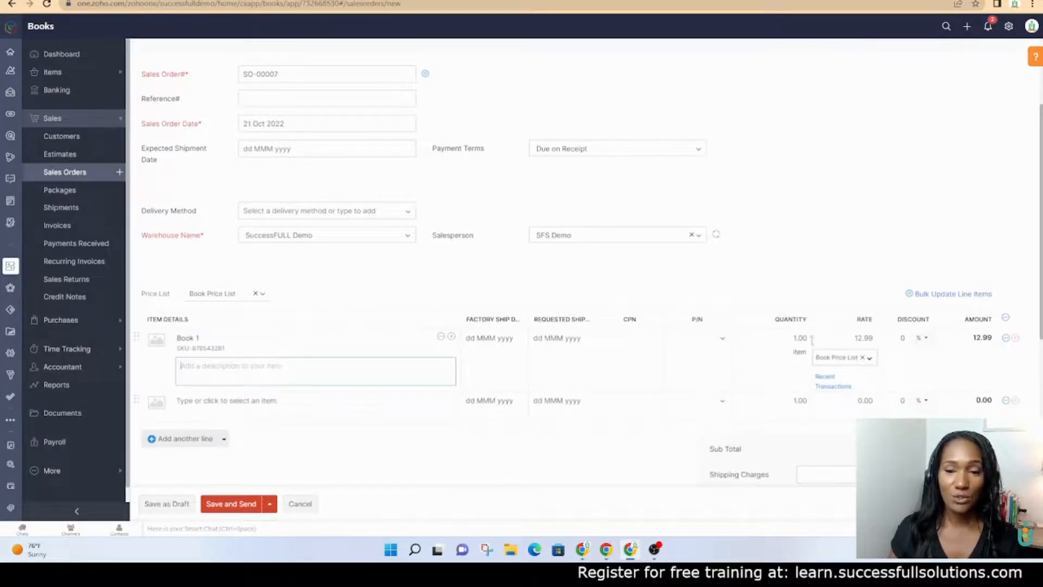
click(847, 338)
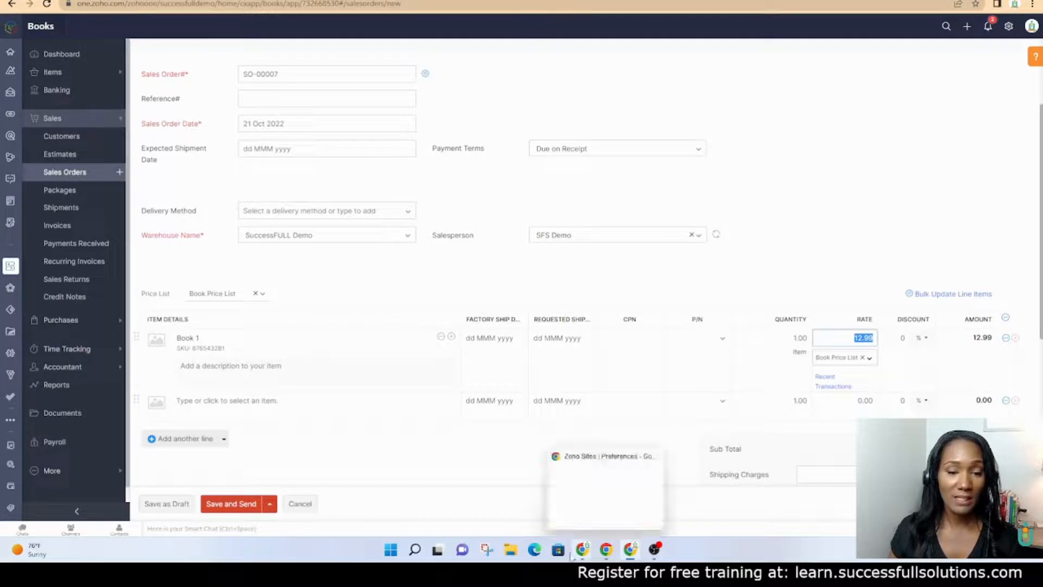
click(510, 551)
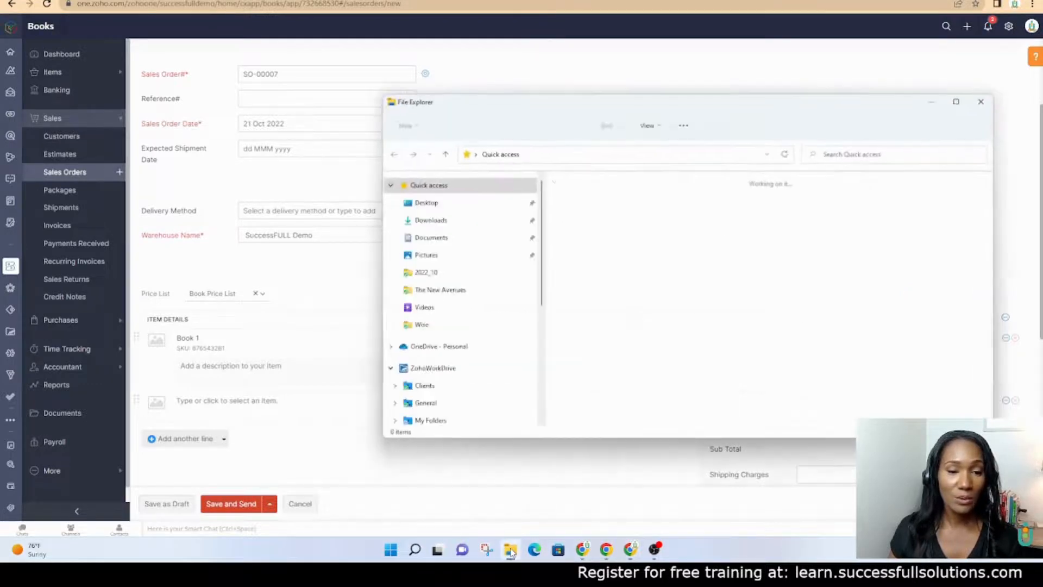
click(434, 220)
double_click(589, 210)
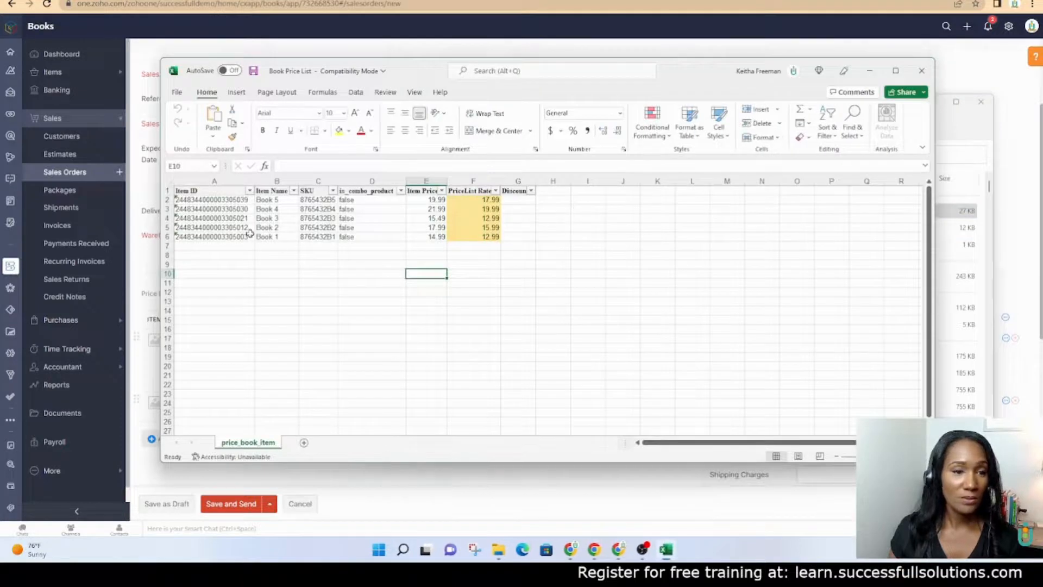
click(233, 236)
click(432, 237)
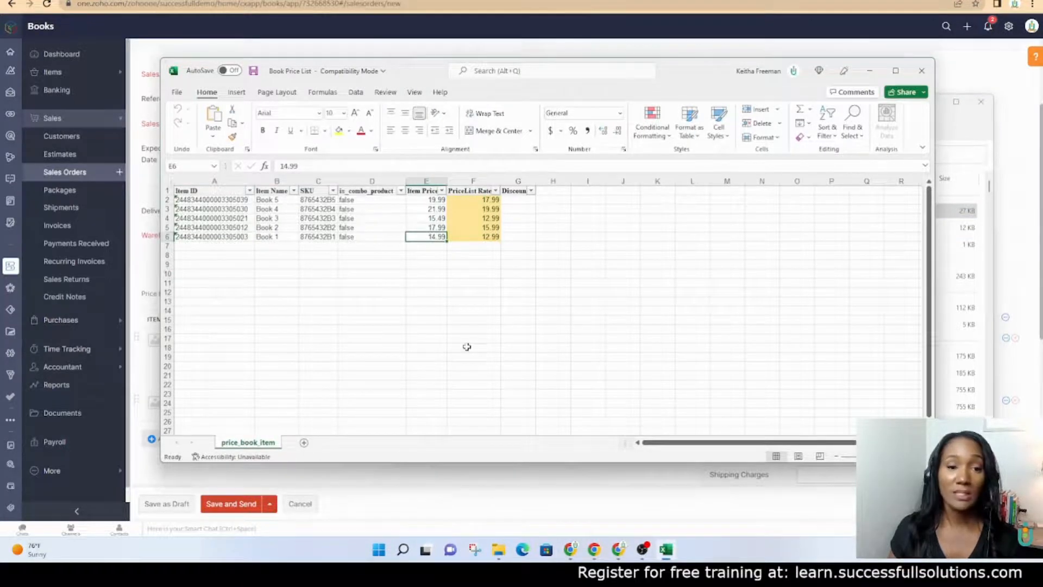
click(473, 237)
click(869, 71)
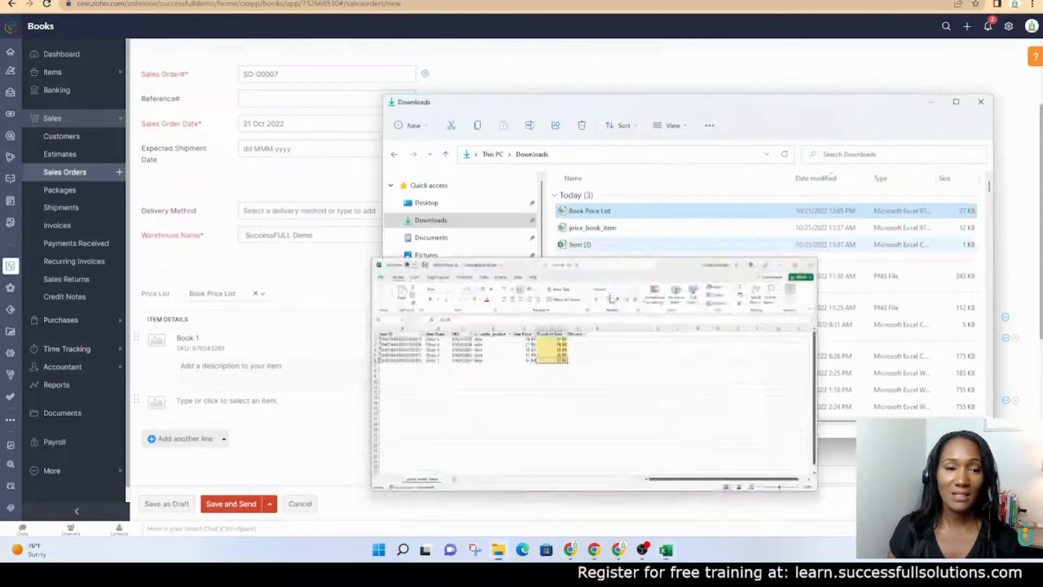
click(930, 101)
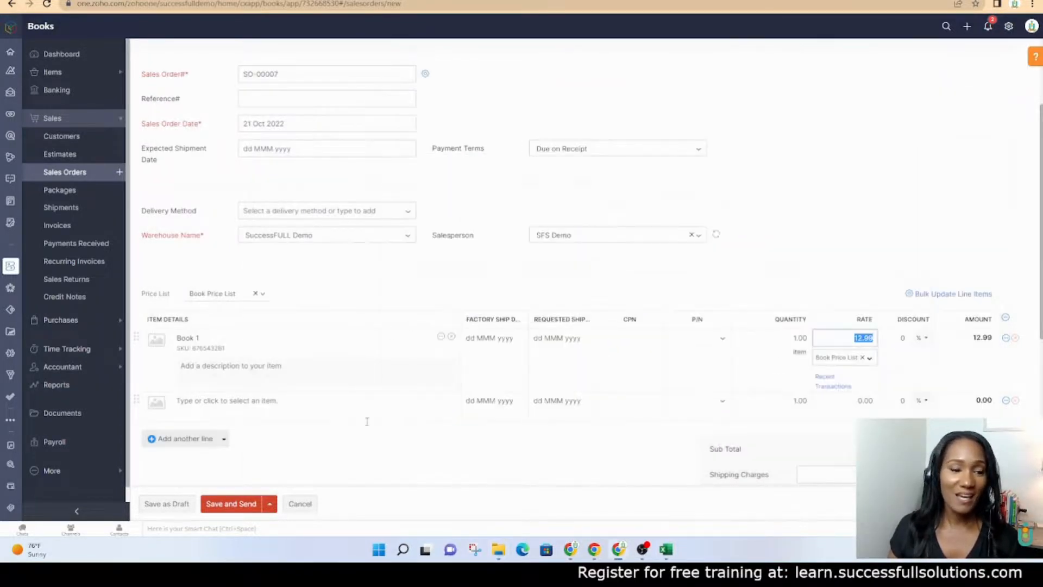
scroll(364, 430, up, 2)
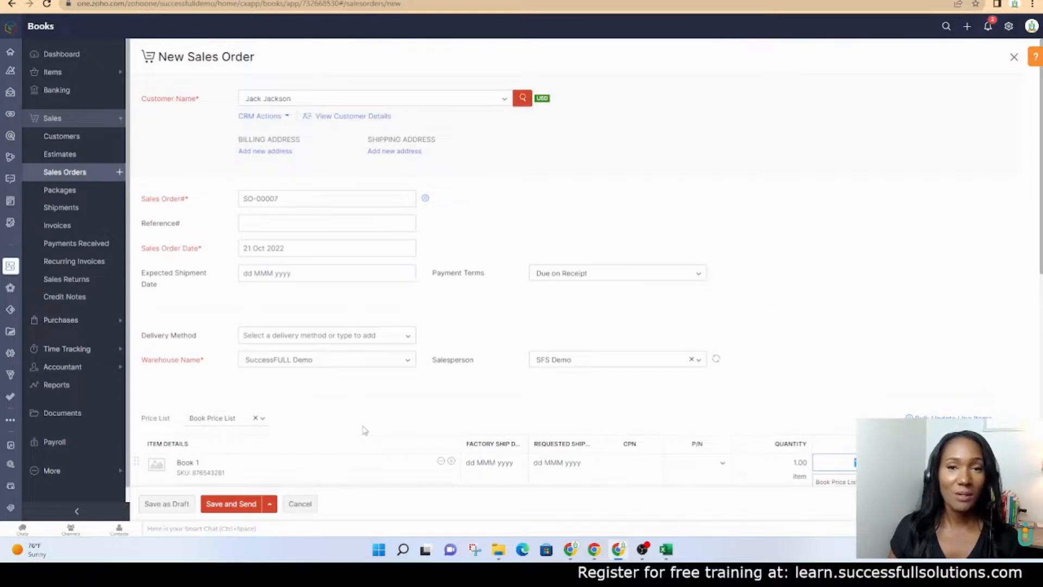